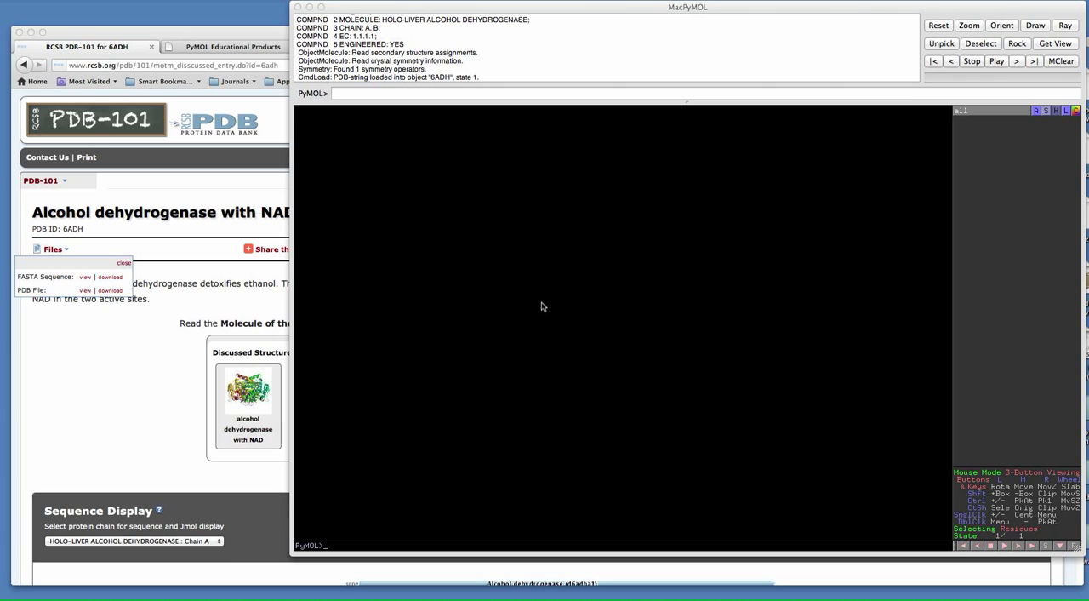
- Bring the Firefox PDB-101 page on 6ADH alcohol dehydrogenase to the front
click(159, 357)
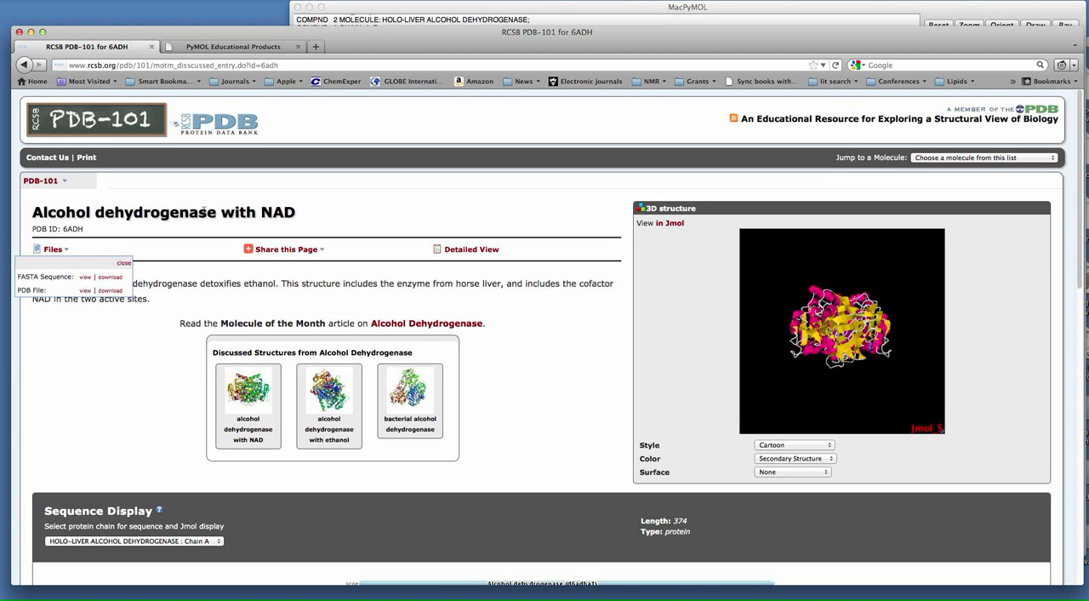
scroll(204, 212, down, 2)
scroll(205, 213, down, 1)
scroll(204, 213, down, 3)
scroll(204, 214, down, 4)
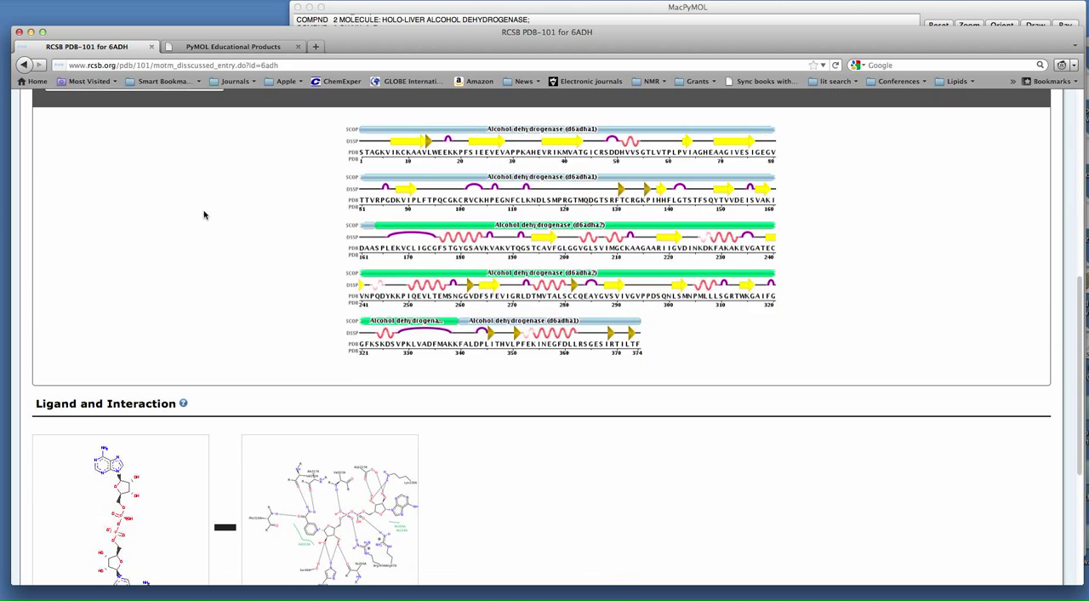
scroll(204, 214, down, 3)
scroll(204, 215, down, 2)
scroll(204, 215, down, 1)
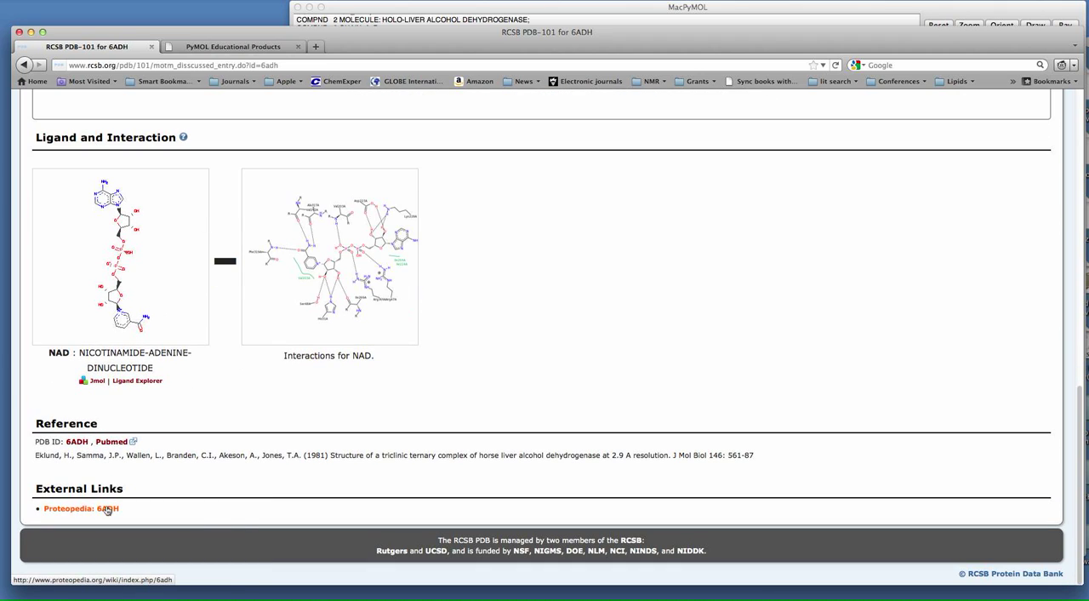
- Fetch 6ADH from the Protein Data Bank with 'fetch 6ADH' and rotate the dimer to inspect it
click(566, 12)
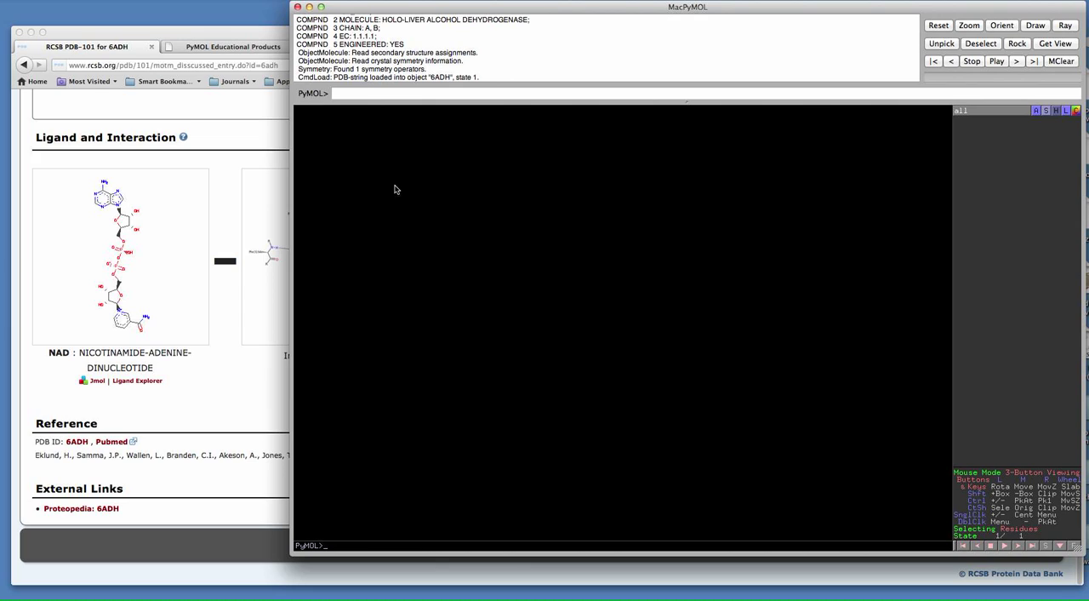
click(366, 94)
key(Return)
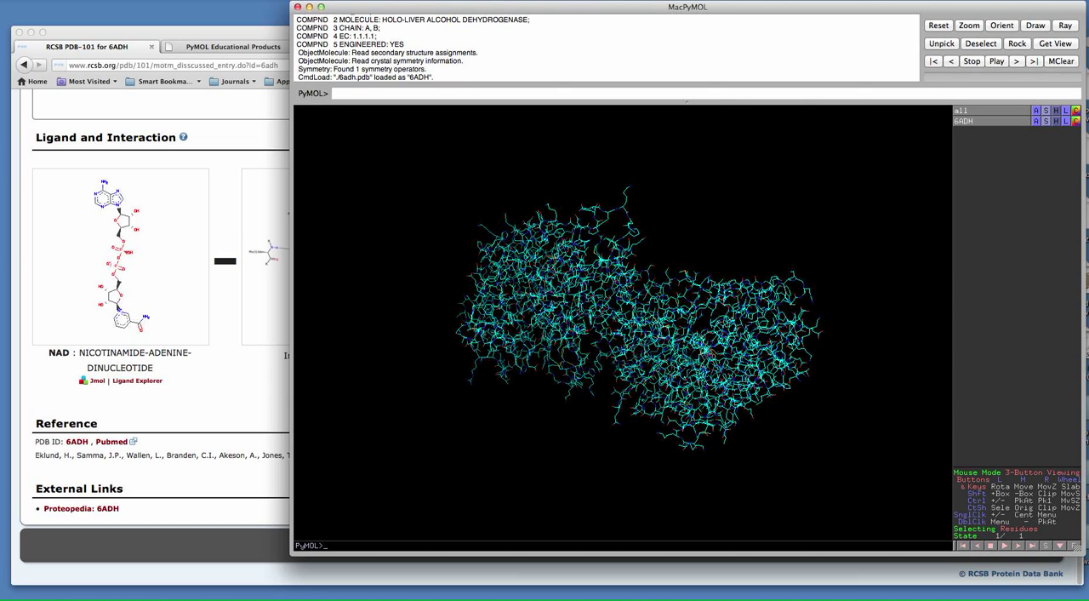
drag(712, 269, 597, 312)
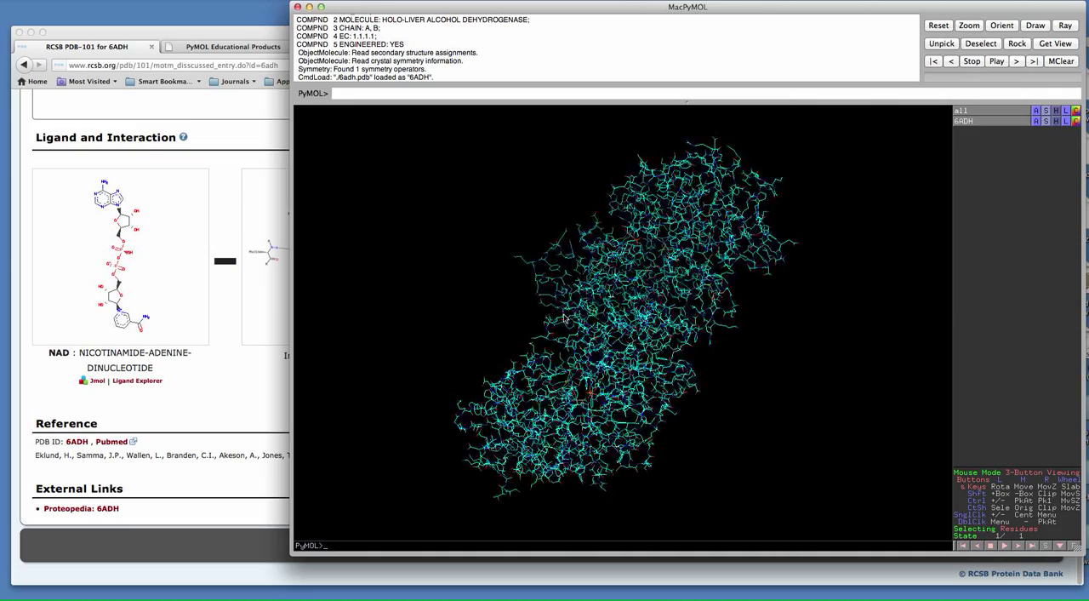
drag(597, 312, 647, 323)
drag(625, 374, 704, 284)
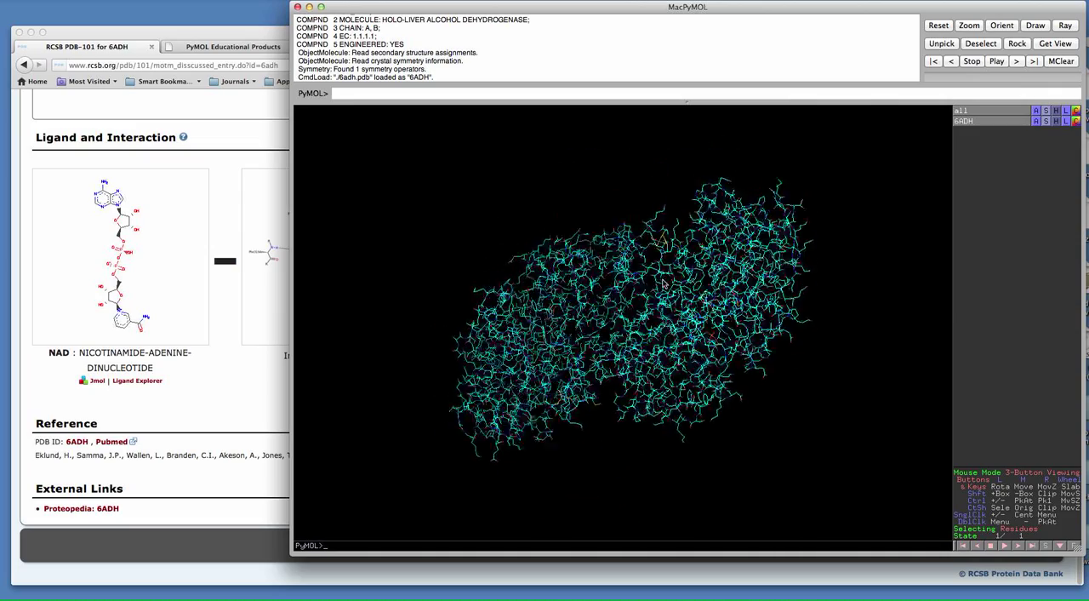
- Delete the 6ADH object from the viewer and return to the PDB-101 browser page
click(981, 122)
click(1035, 121)
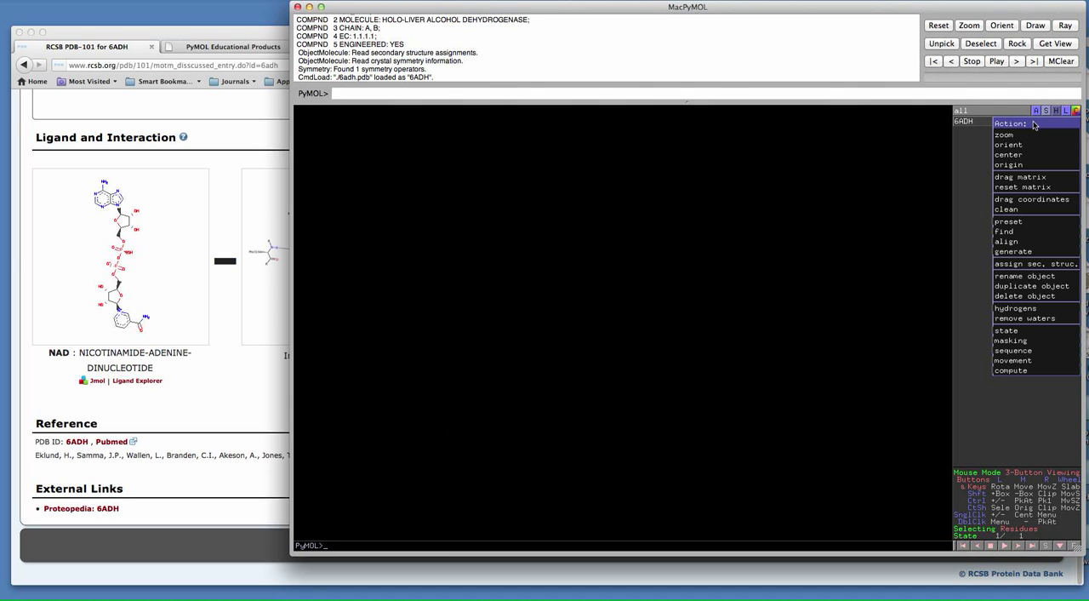
click(1031, 297)
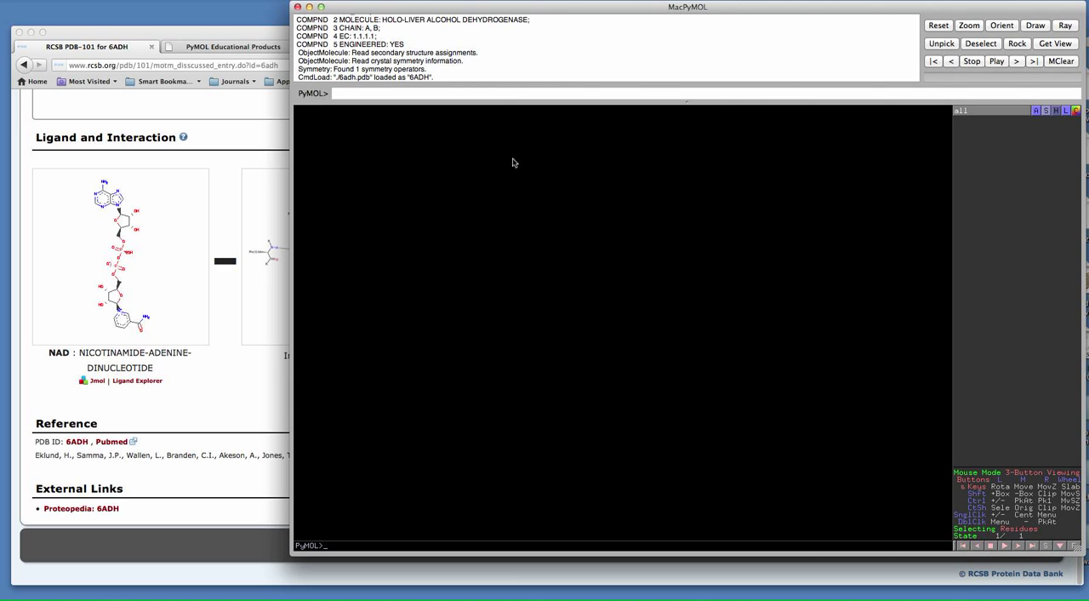
click(250, 41)
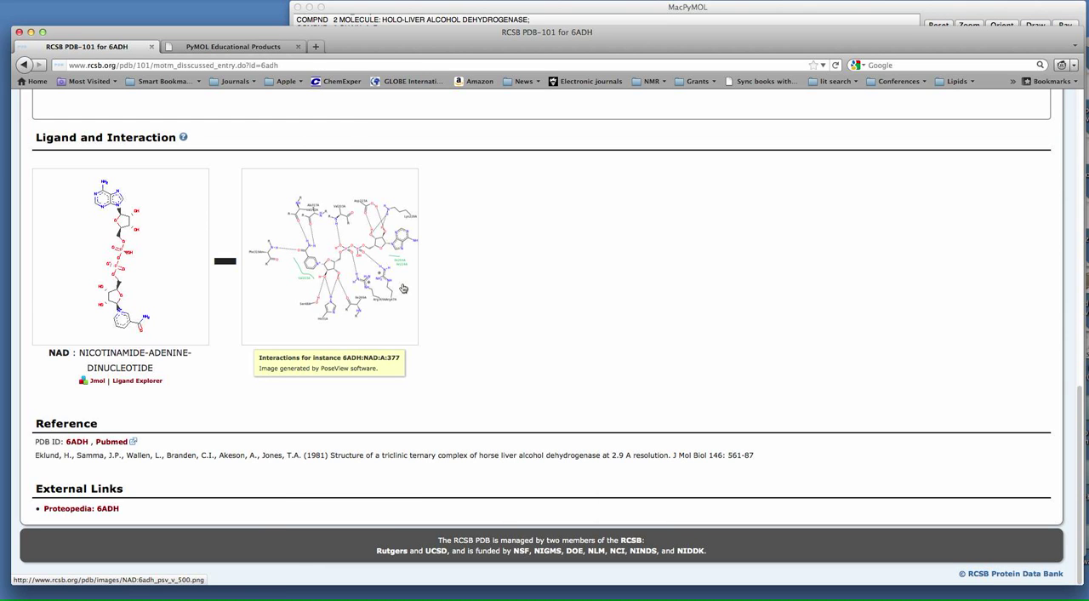
scroll(499, 297, up, 2)
scroll(499, 297, up, 5)
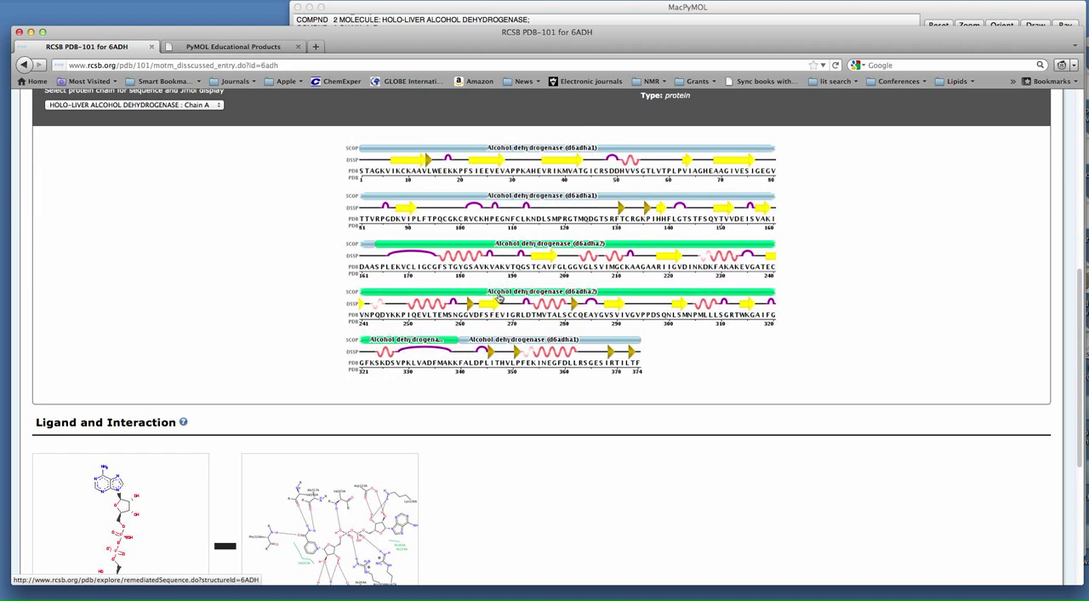
scroll(499, 297, up, 10)
scroll(498, 297, up, 2)
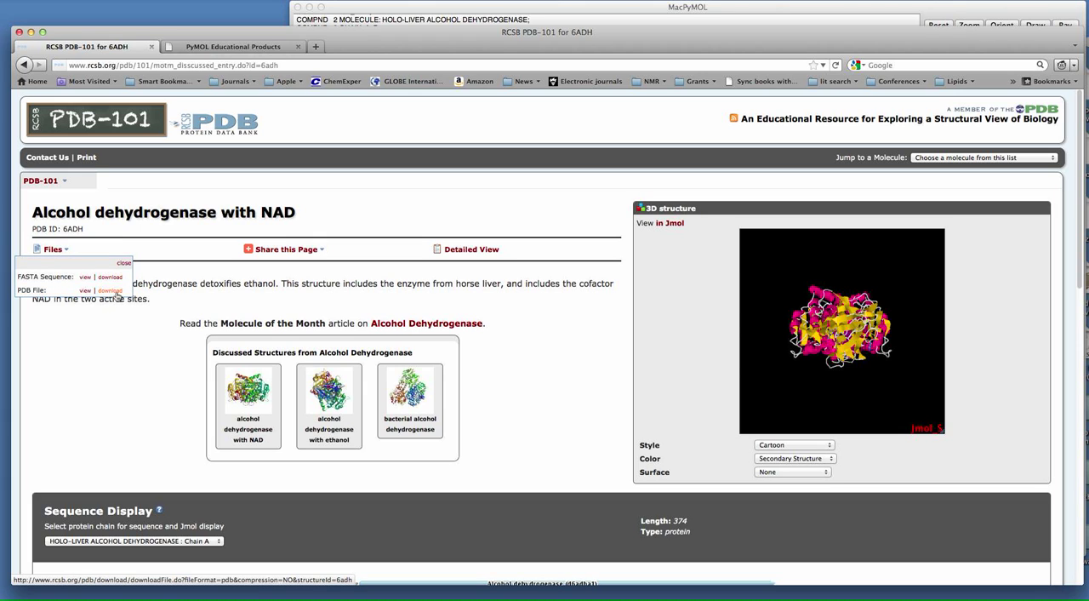
- Download the 6ADH PDB file from the entry page and switch back to PyMOL
click(111, 292)
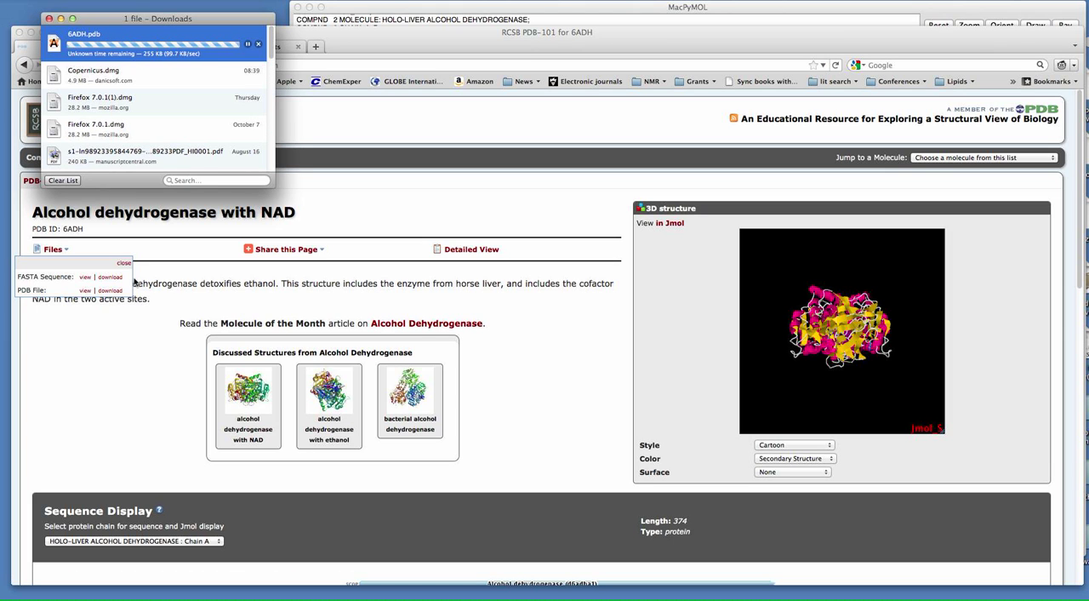
click(133, 282)
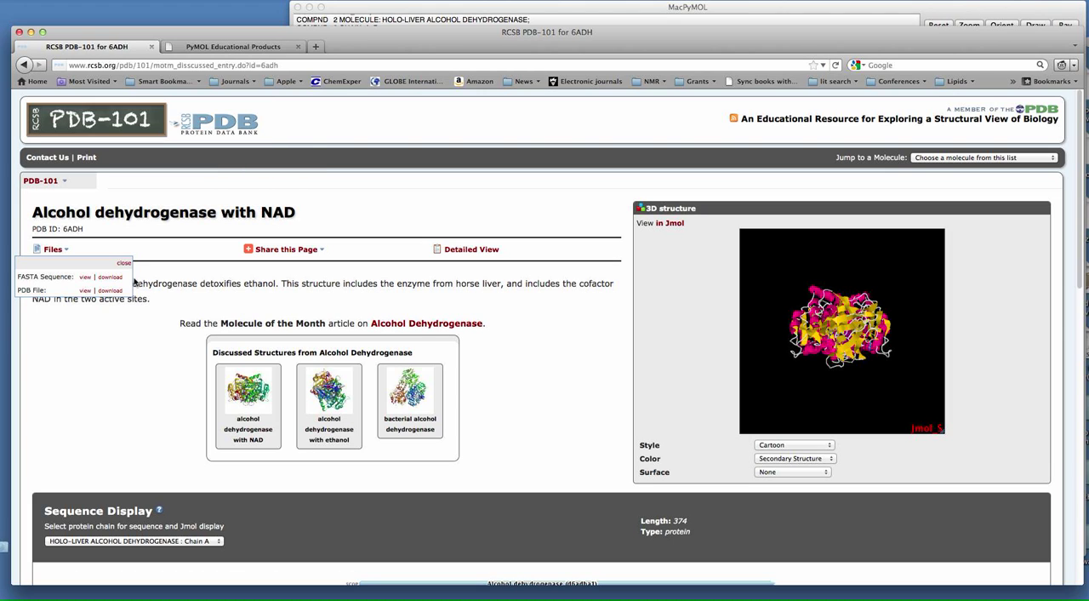
click(537, 12)
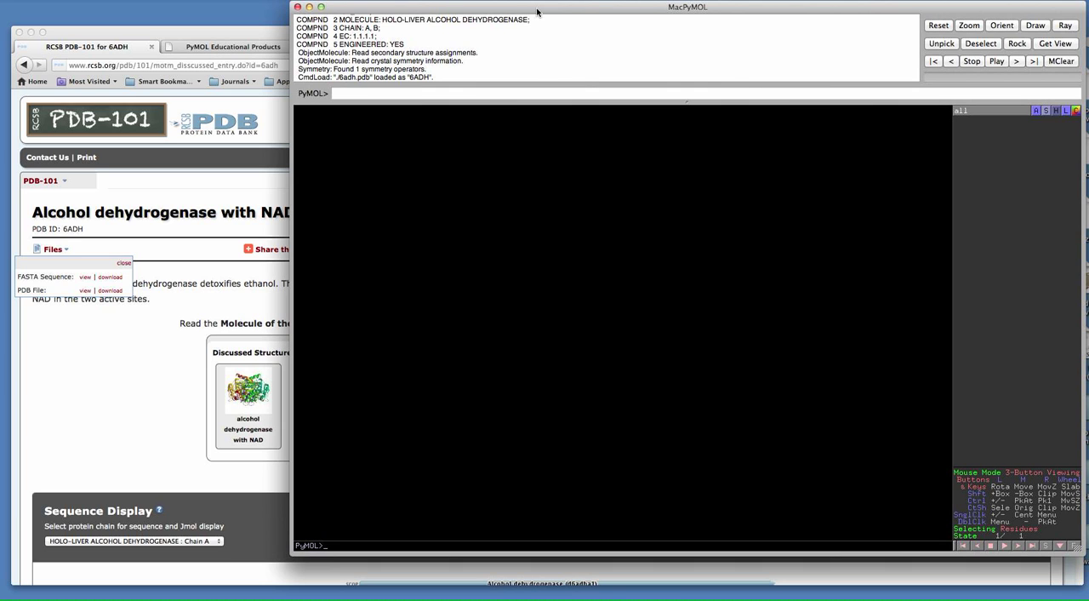
- Load 6ADH.pdb from the Downloads folder via File > Open and rotate the dimer
drag(537, 11, 487, 29)
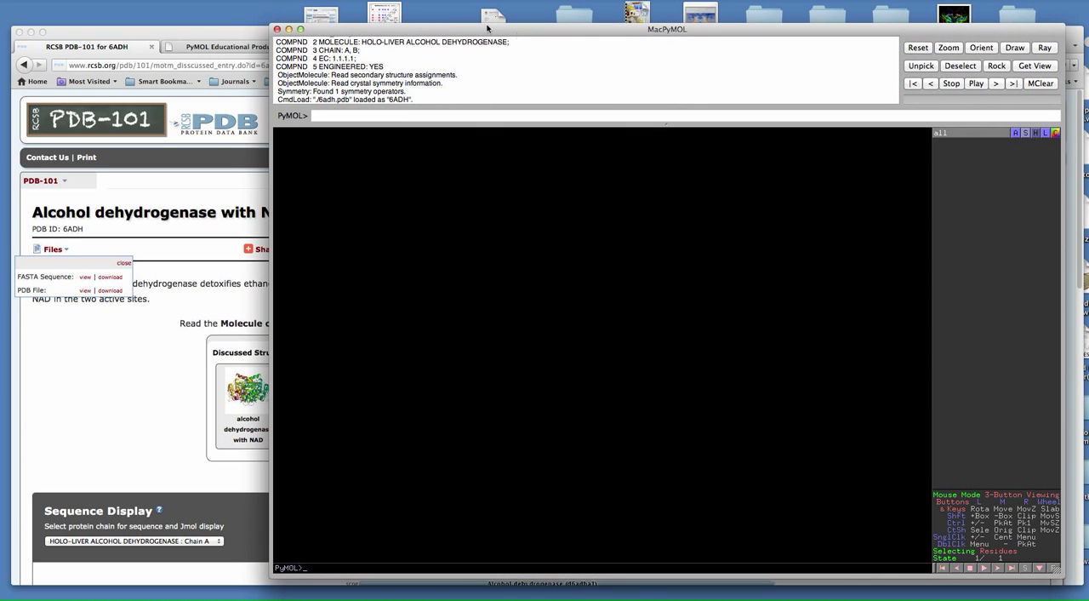
click(93, 0)
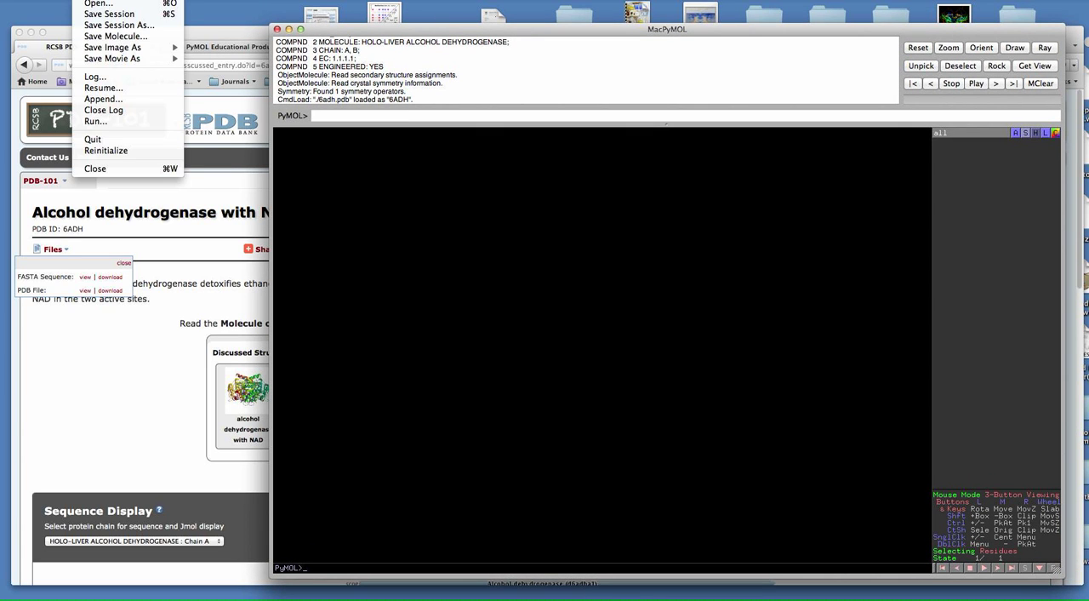
click(95, 5)
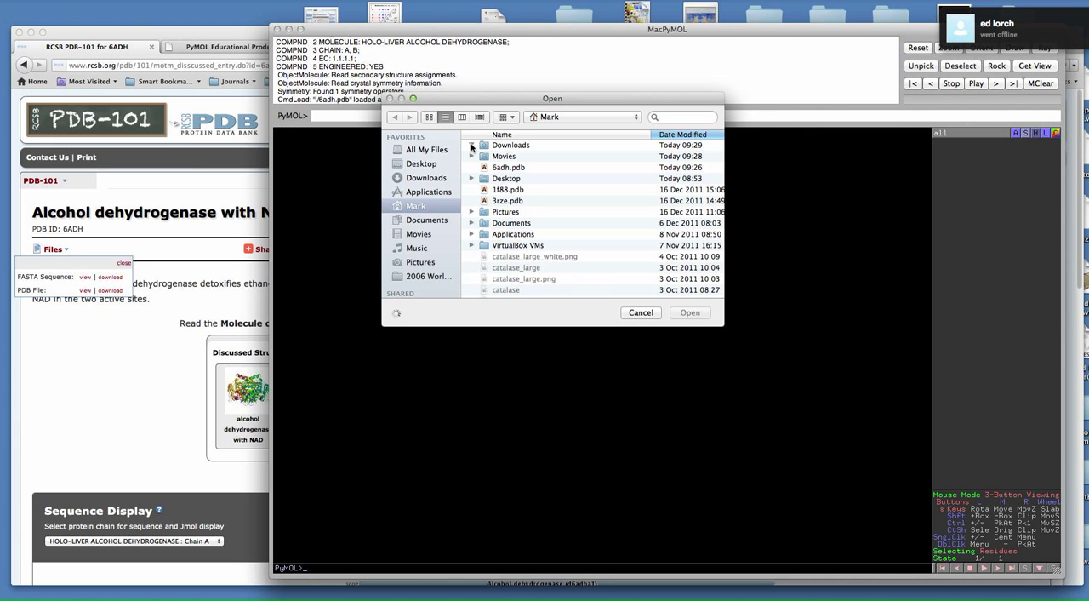
click(472, 147)
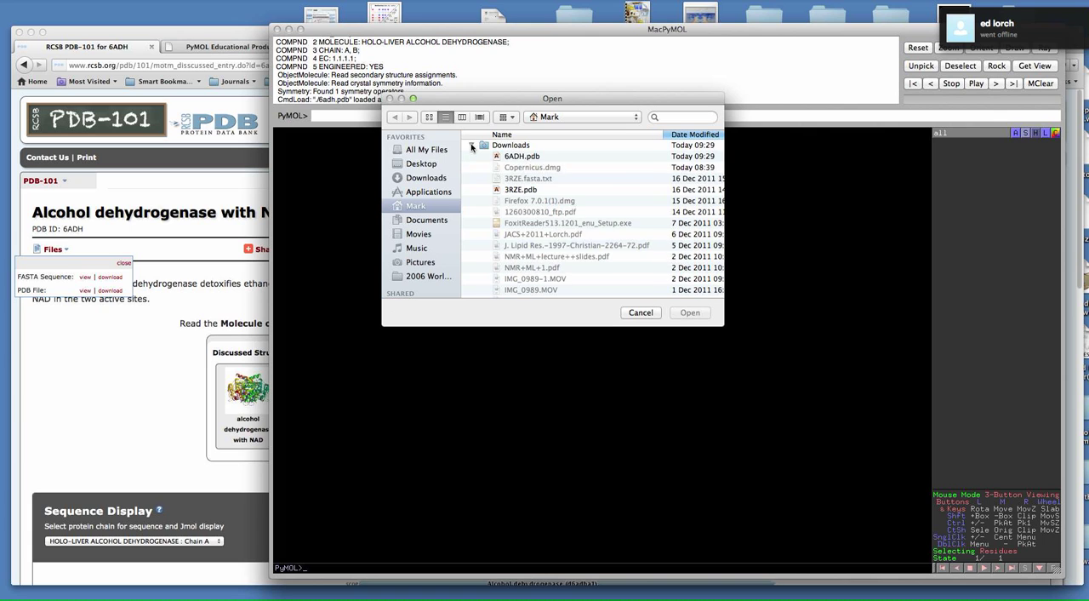
click(522, 157)
click(698, 314)
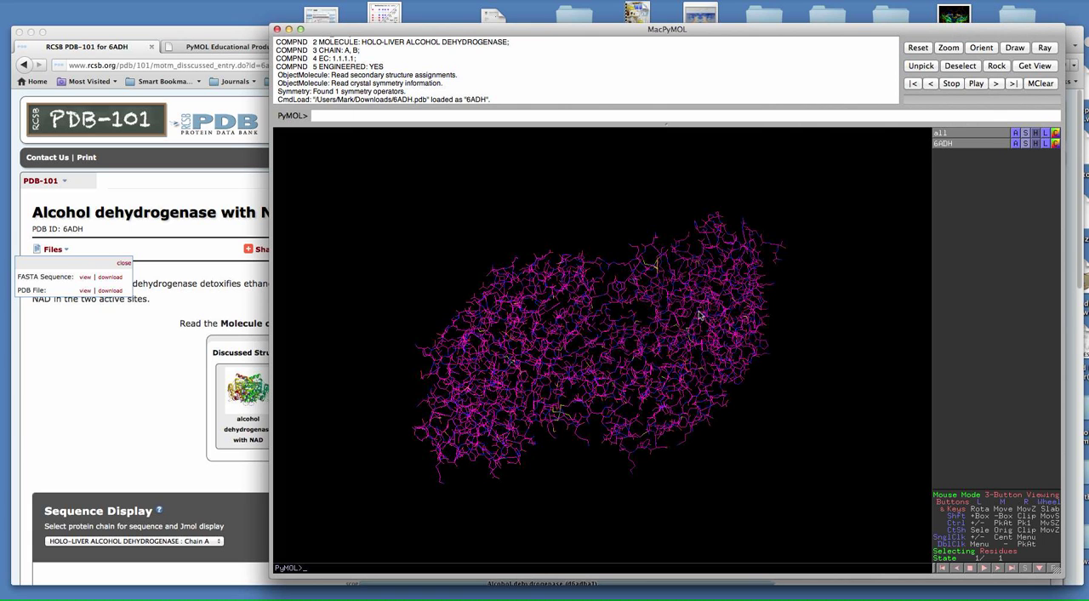
mouse_move(687, 272)
mouse_down()
mouse_move(577, 361)
mouse_move(660, 264)
mouse_up()
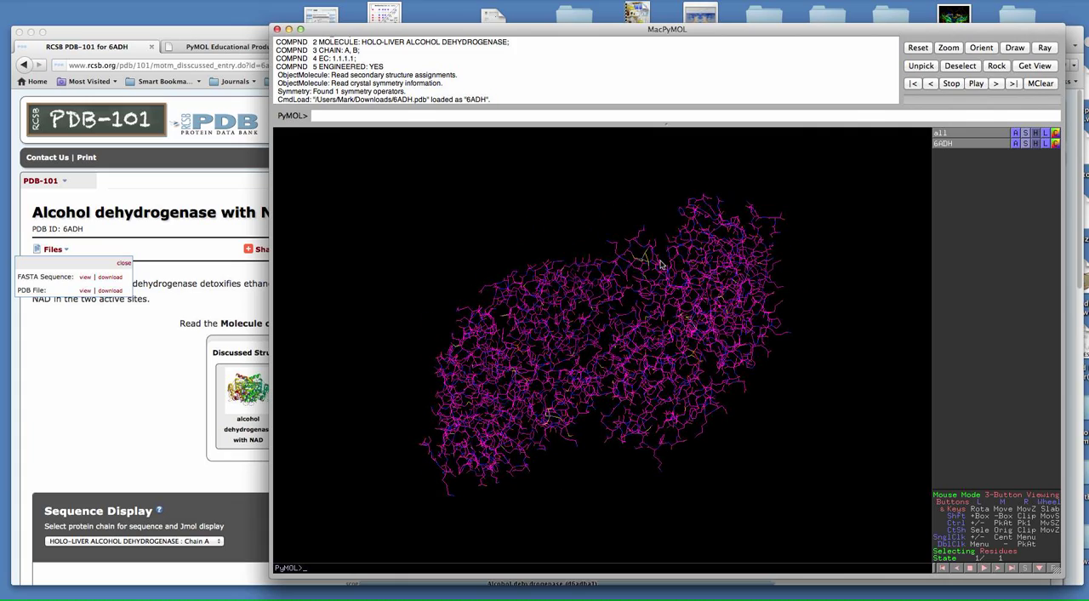